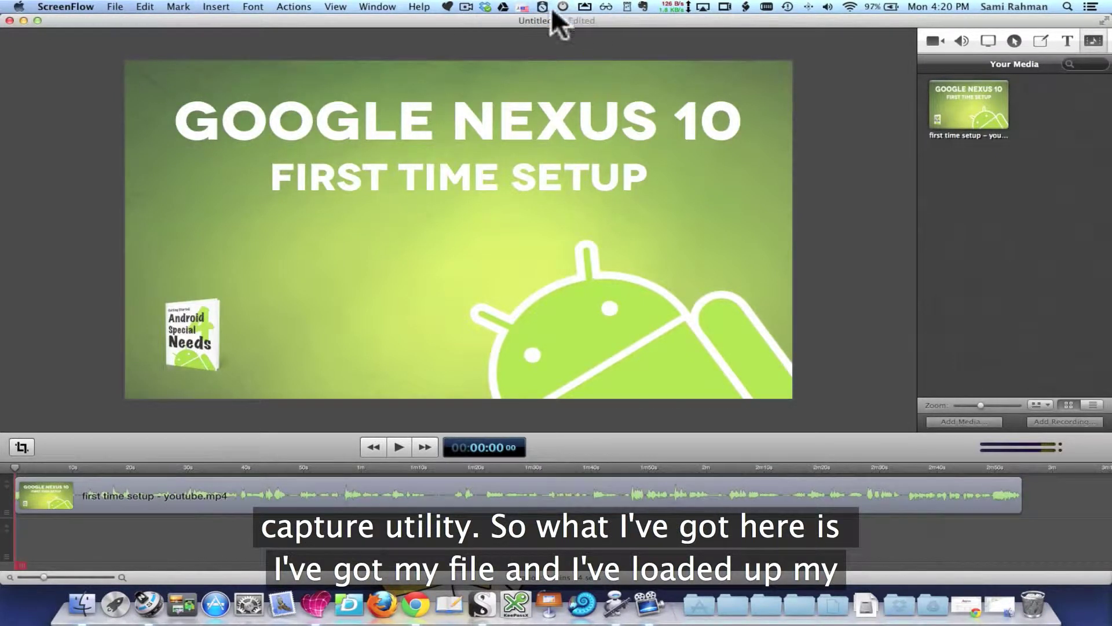
- Detach the video clip's audio into its own separate clip
{"action": "left_click", "coordinate": [526, 20]}
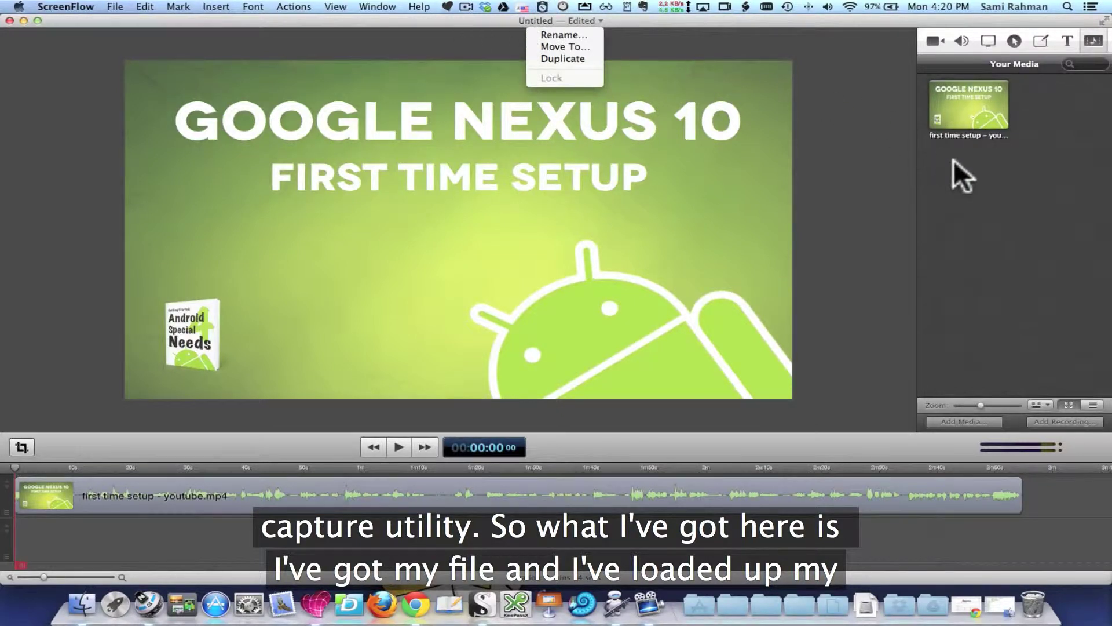
{"action": "left_click", "coordinate": [965, 107]}
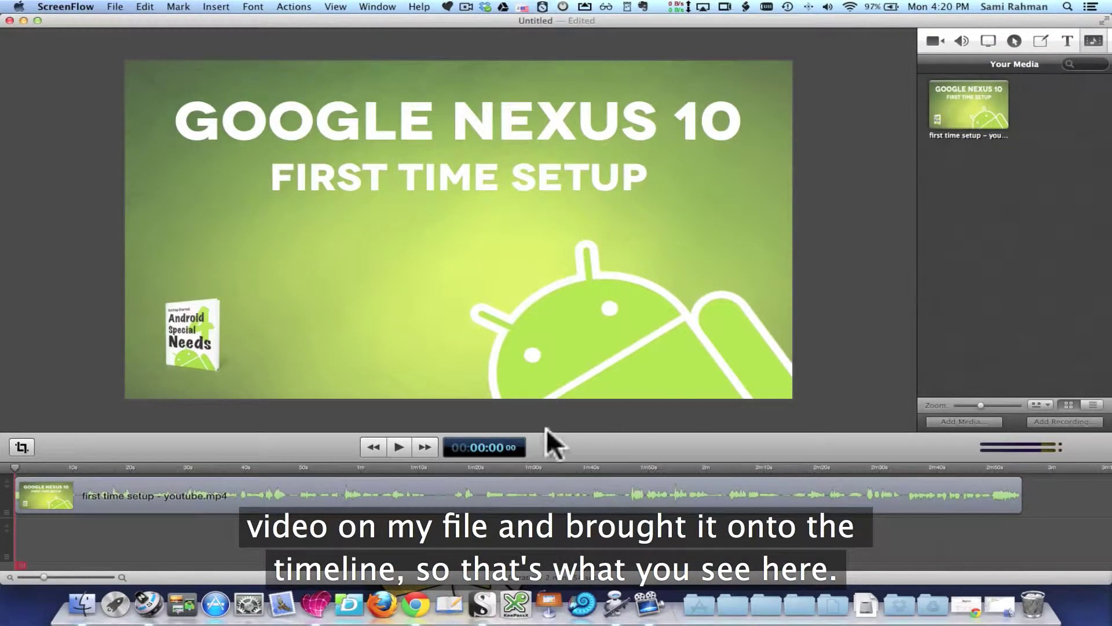
{"action": "mouse_move", "coordinate": [88, 504]}
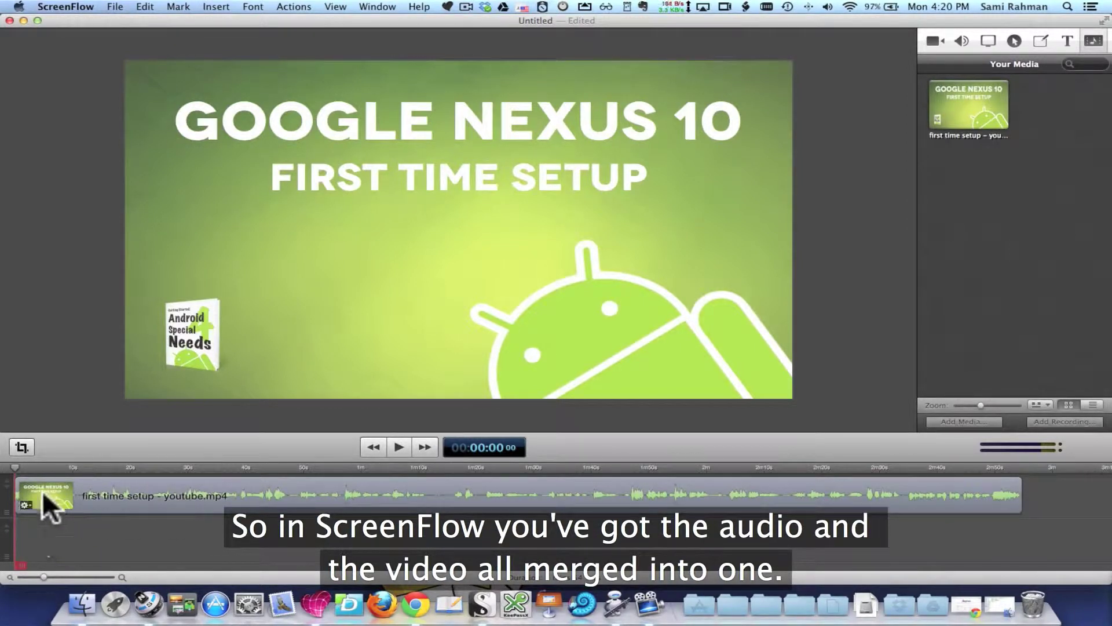
{"action": "mouse_move", "coordinate": [44, 493]}
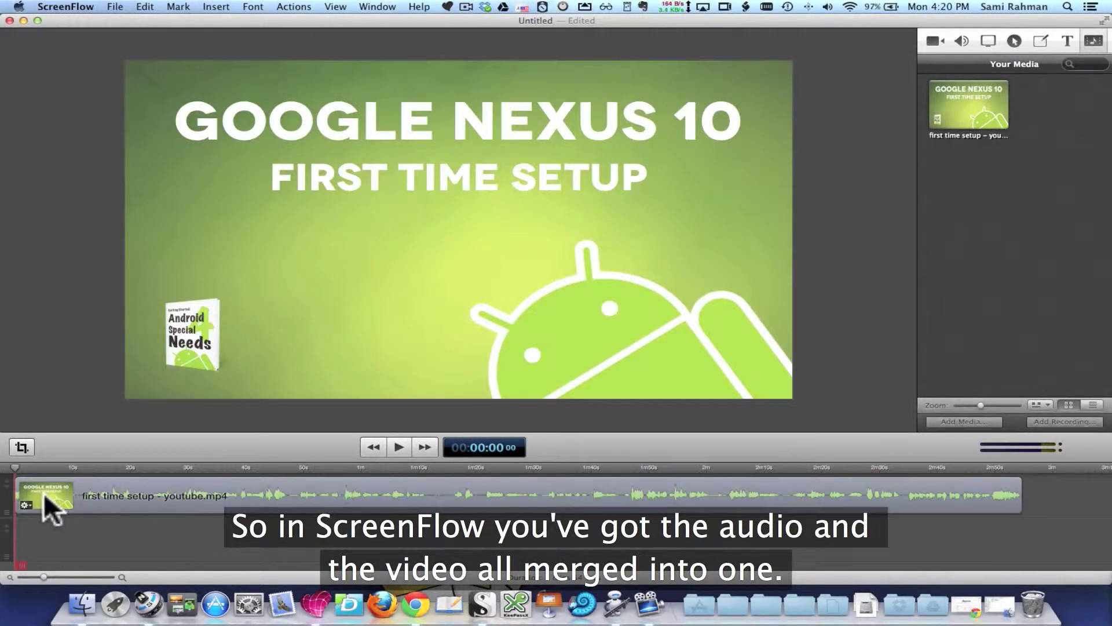
{"action": "right_click", "coordinate": [311, 498]}
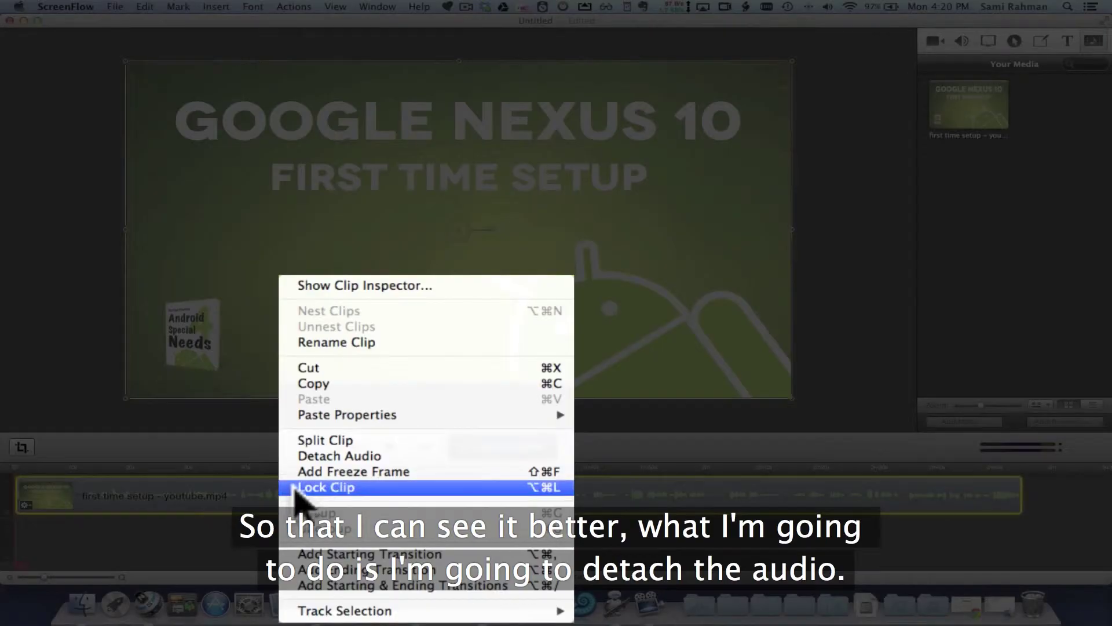
{"action": "left_click", "coordinate": [313, 456]}
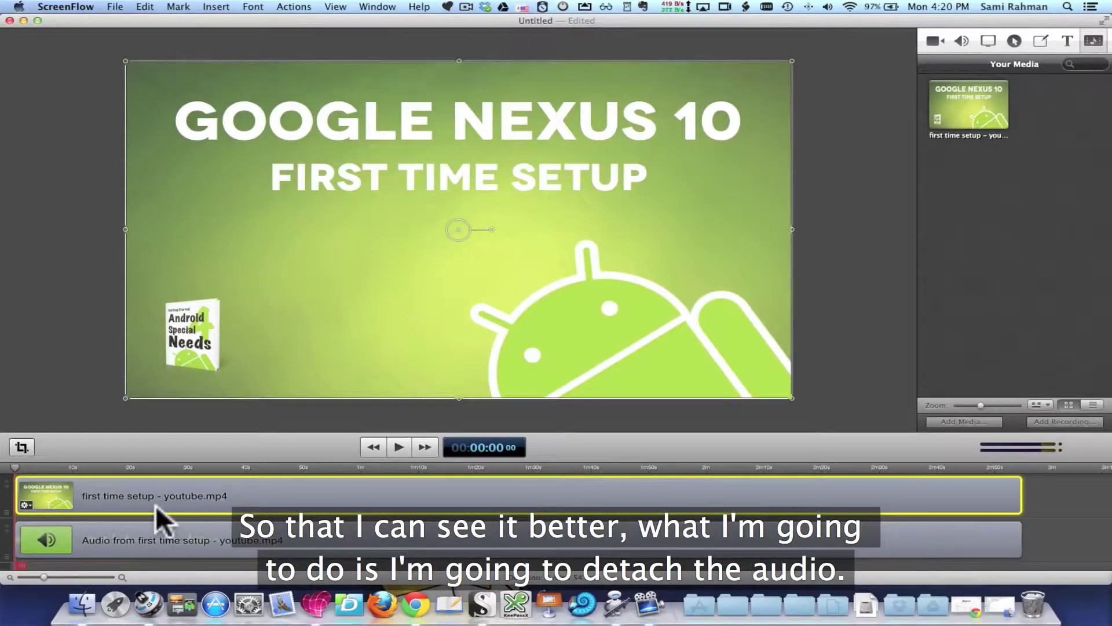
- Place the audio clip on the top row at 0 s, video below, and zoom the timeline in
{"action": "left_click", "coordinate": [79, 533]}
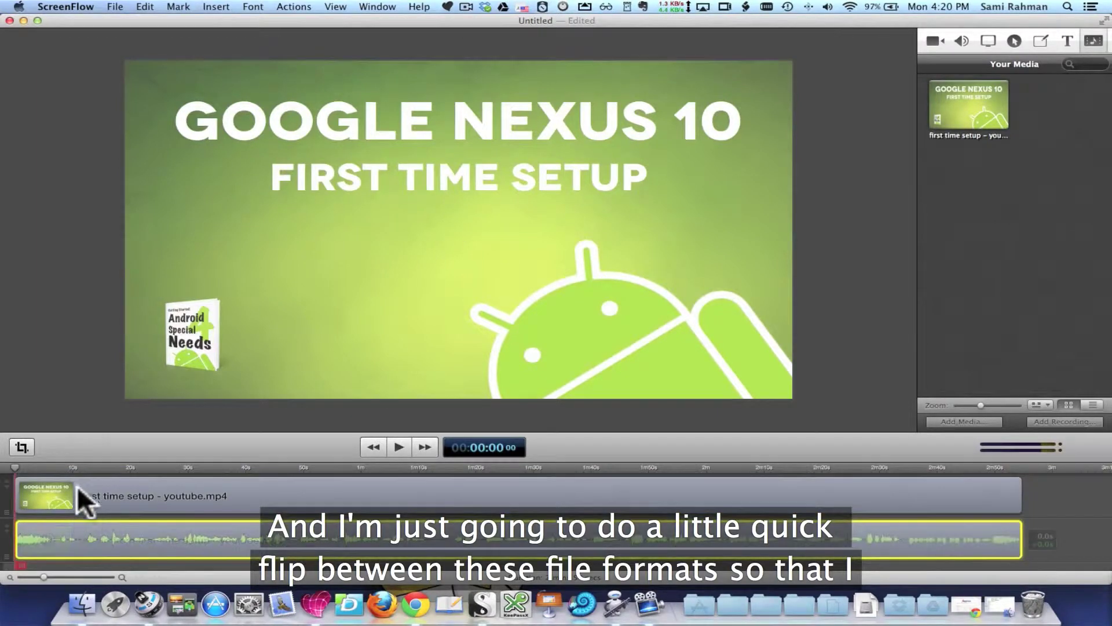
{"action": "left_click_drag", "start_coordinate": [86, 530], "coordinate": [287, 463]}
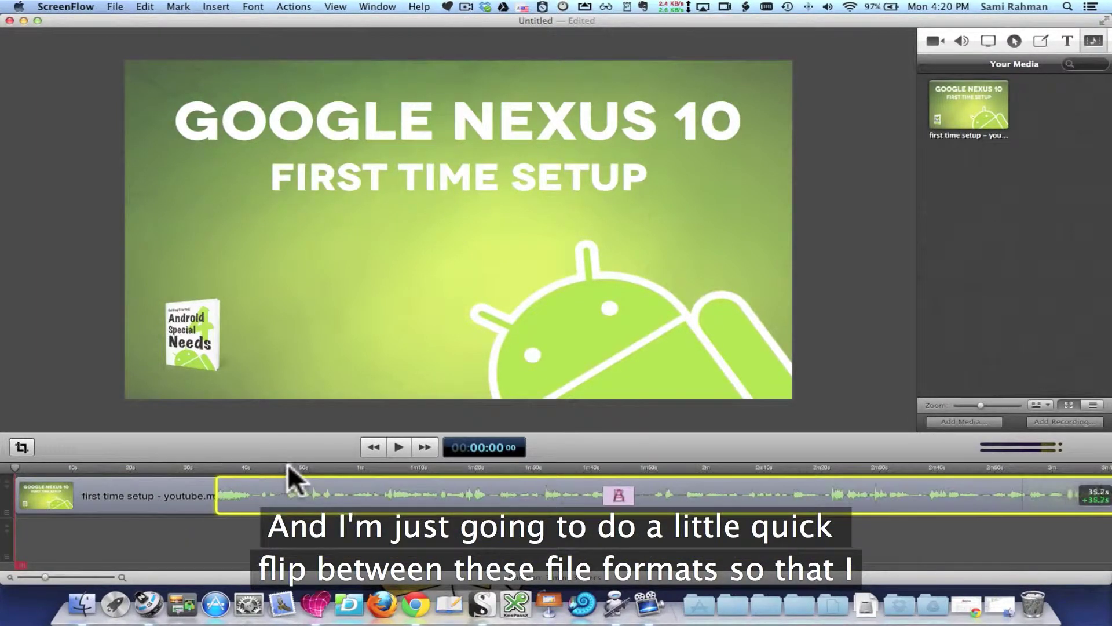
{"action": "left_click_drag", "start_coordinate": [167, 504], "coordinate": [126, 534]}
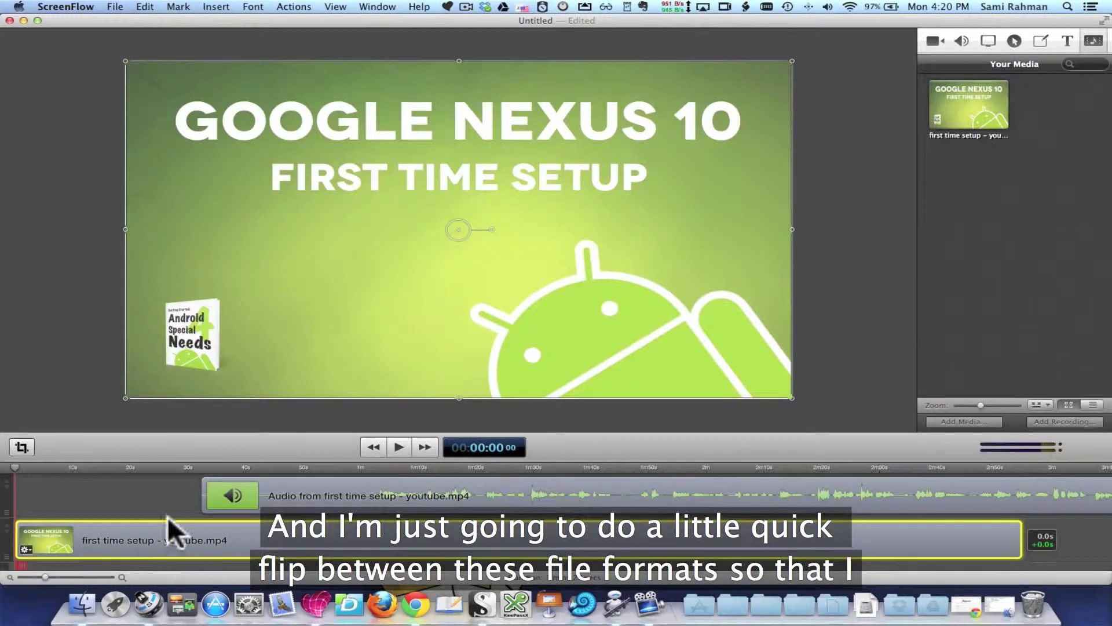
{"action": "left_click_drag", "start_coordinate": [277, 489], "coordinate": [100, 490]}
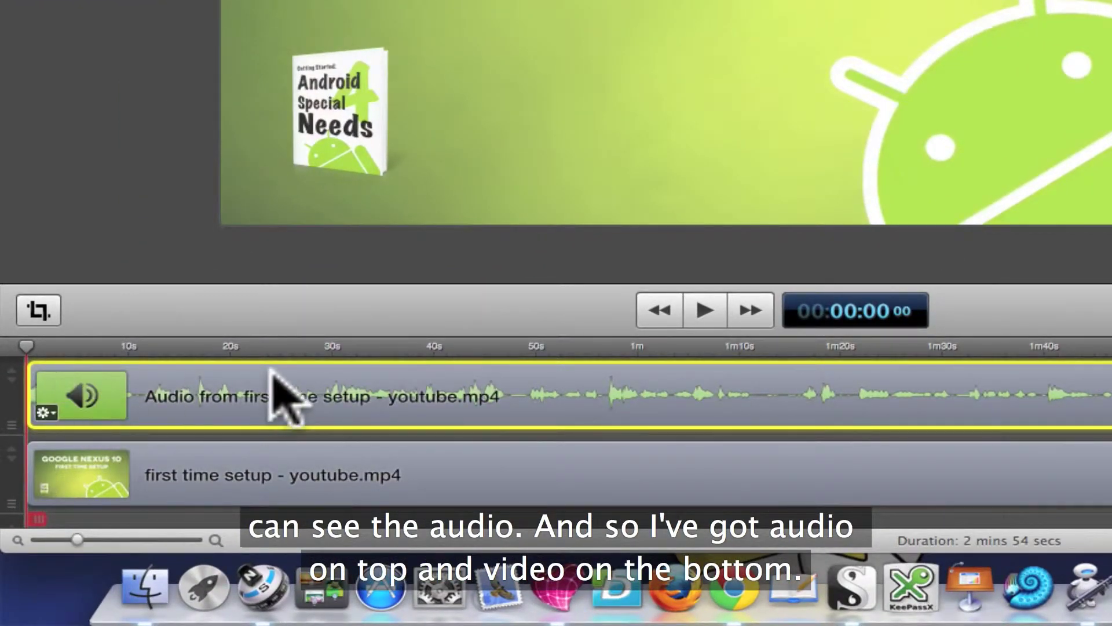
{"action": "left_click_drag", "start_coordinate": [76, 540], "coordinate": [129, 540]}
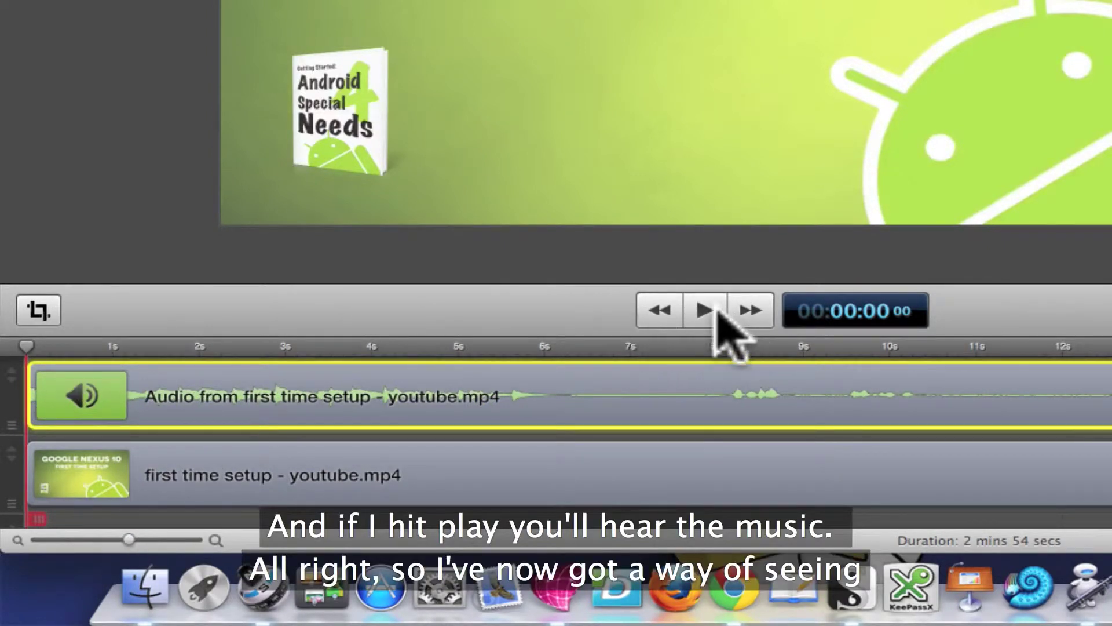
- Listen to the opening music, then enlarge the audio track's height to show a bigger waveform
{"action": "left_click", "coordinate": [705, 310]}
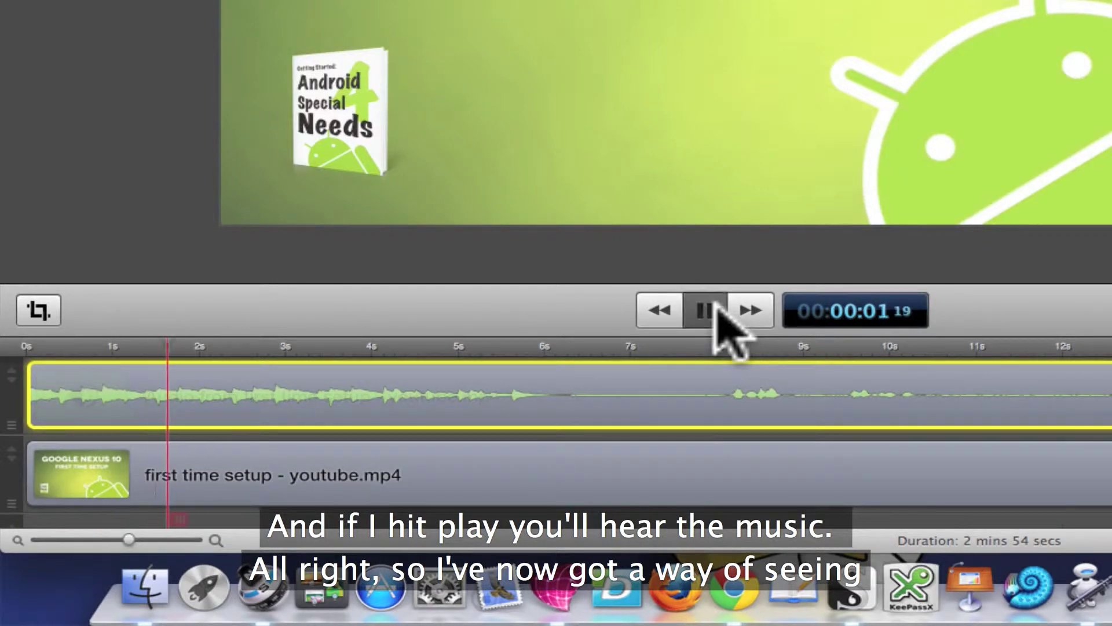
{"action": "left_click", "coordinate": [705, 310]}
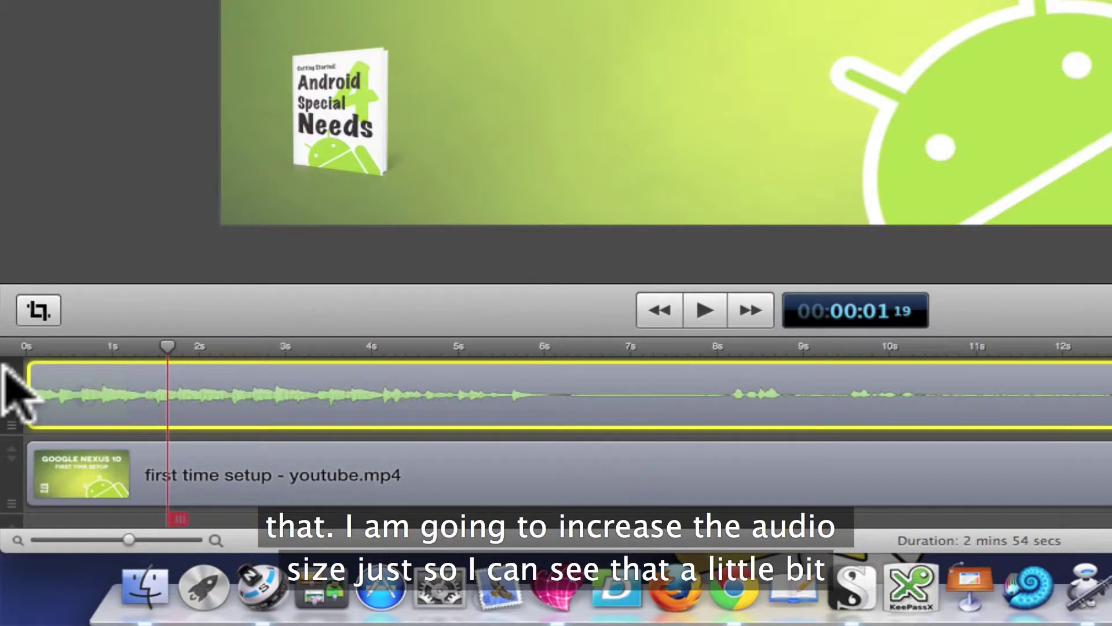
{"action": "left_click", "coordinate": [19, 387]}
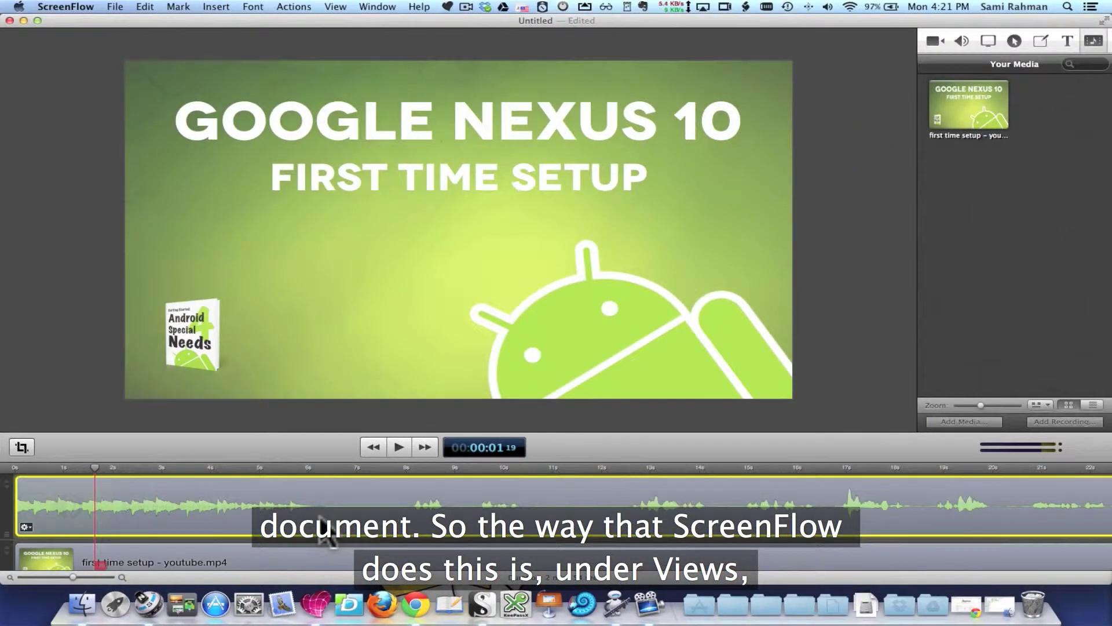
- Turn on View > Show Caption Track and add a 3.0-second caption at the timeline start
{"action": "left_click", "coordinate": [336, 6]}
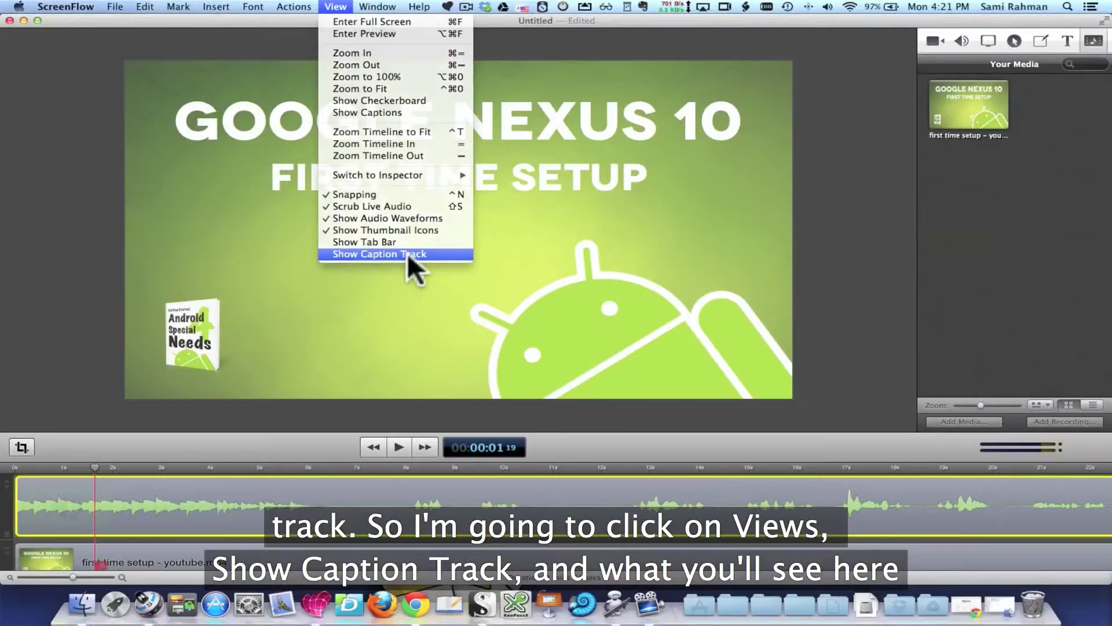
{"action": "left_click", "coordinate": [408, 255]}
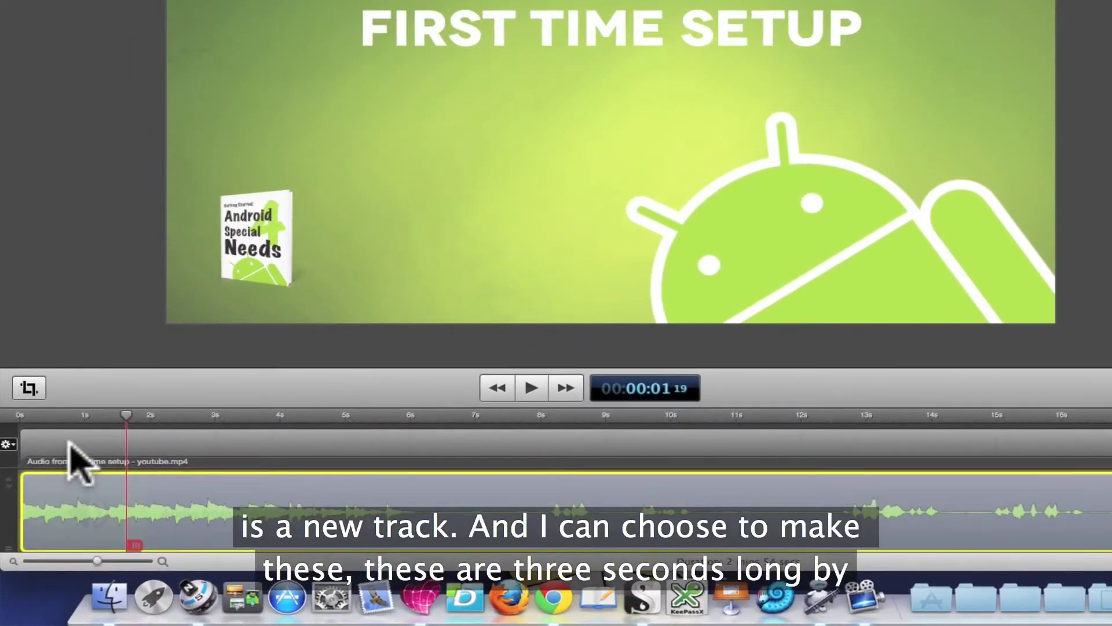
{"action": "left_click", "coordinate": [51, 488]}
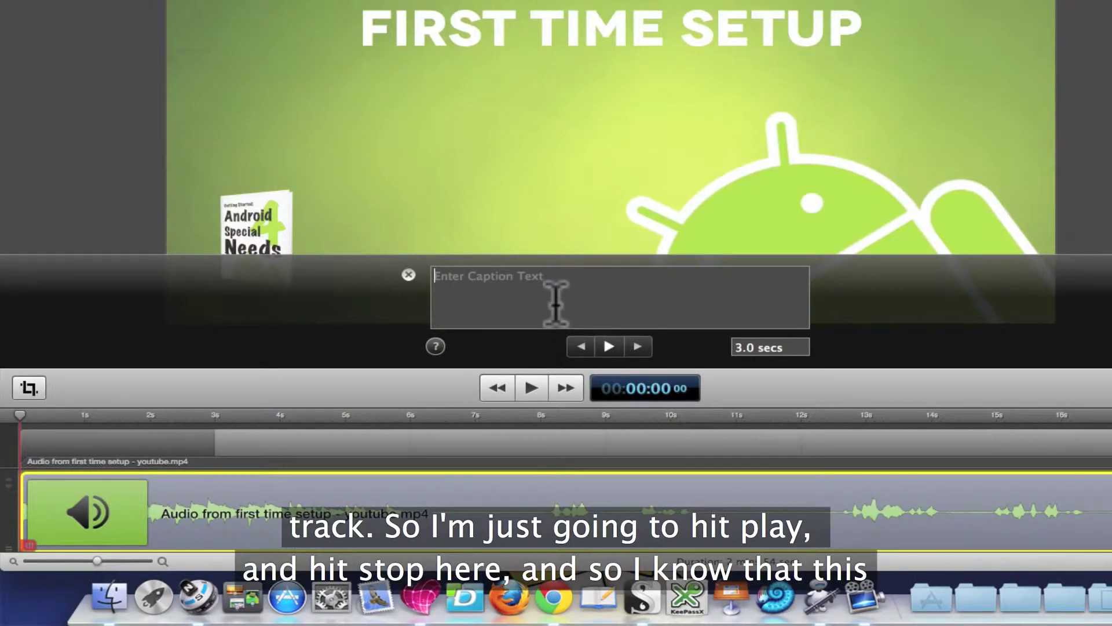
- Play the opening audio, stop at 00:00:02;23 where the music ends, and caption it [MUSIC]
{"action": "left_click", "coordinate": [609, 346]}
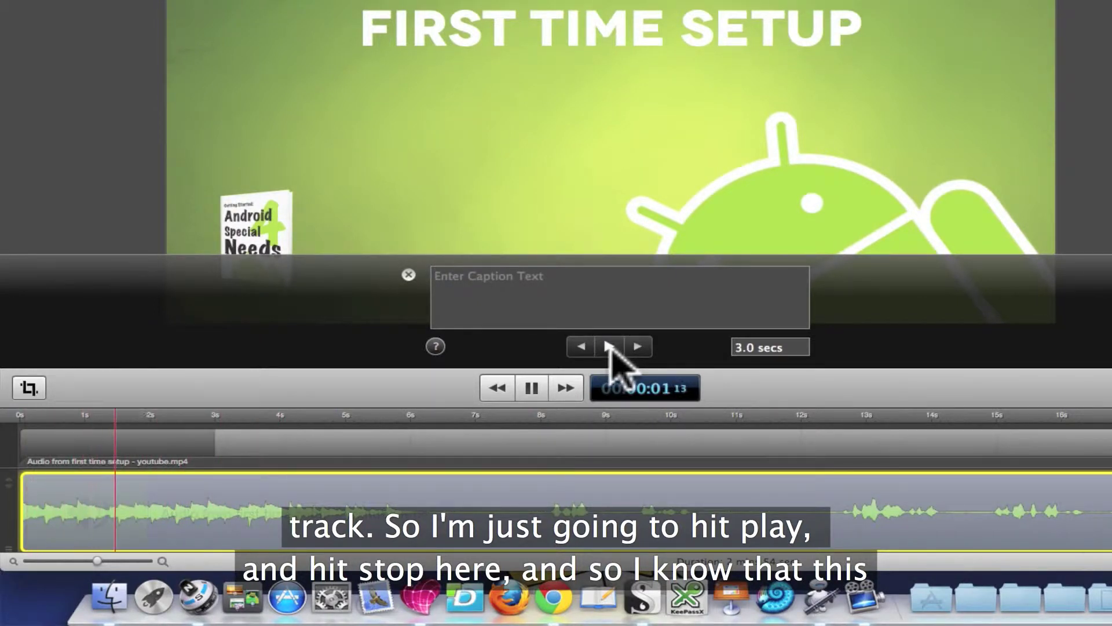
{"action": "left_click", "coordinate": [531, 387]}
{"action": "left_click", "coordinate": [498, 296]}
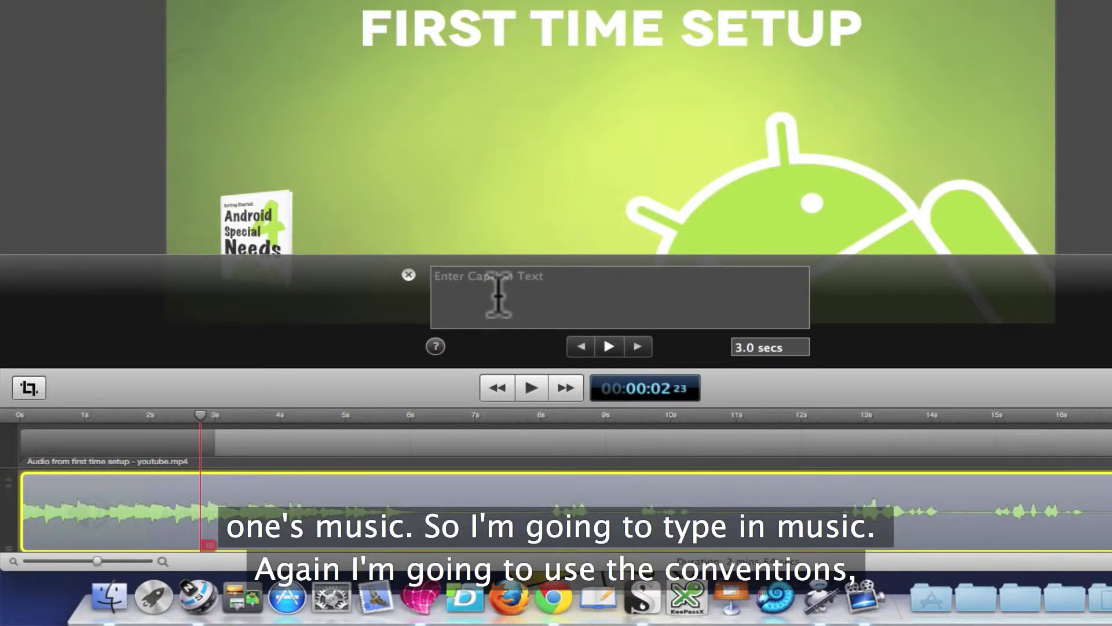
{"action": "type", "text": "[MUSIC"}
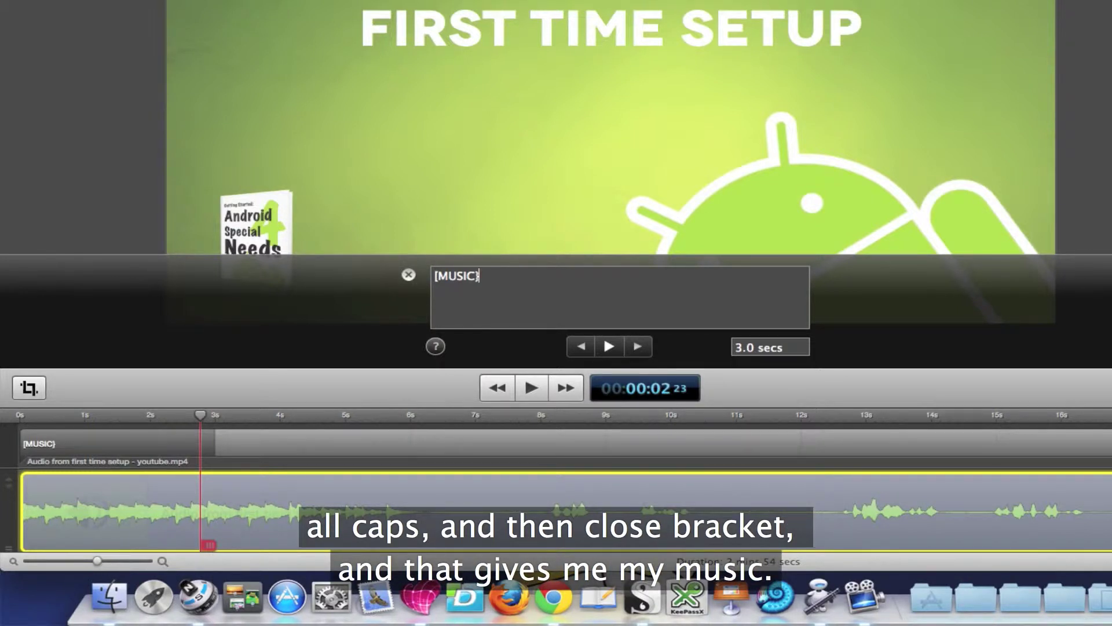
- Add a second 3-second caption at 3 s reading [MUSIC]
{"action": "left_click", "coordinate": [261, 440]}
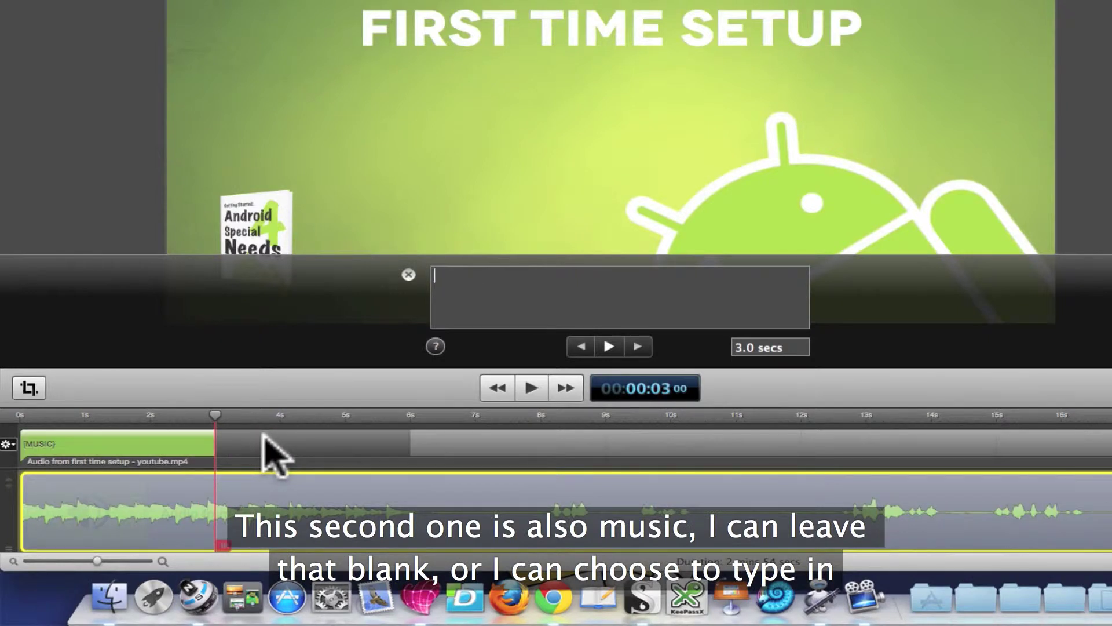
{"action": "left_click", "coordinate": [105, 454]}
{"action": "left_click", "coordinate": [256, 455]}
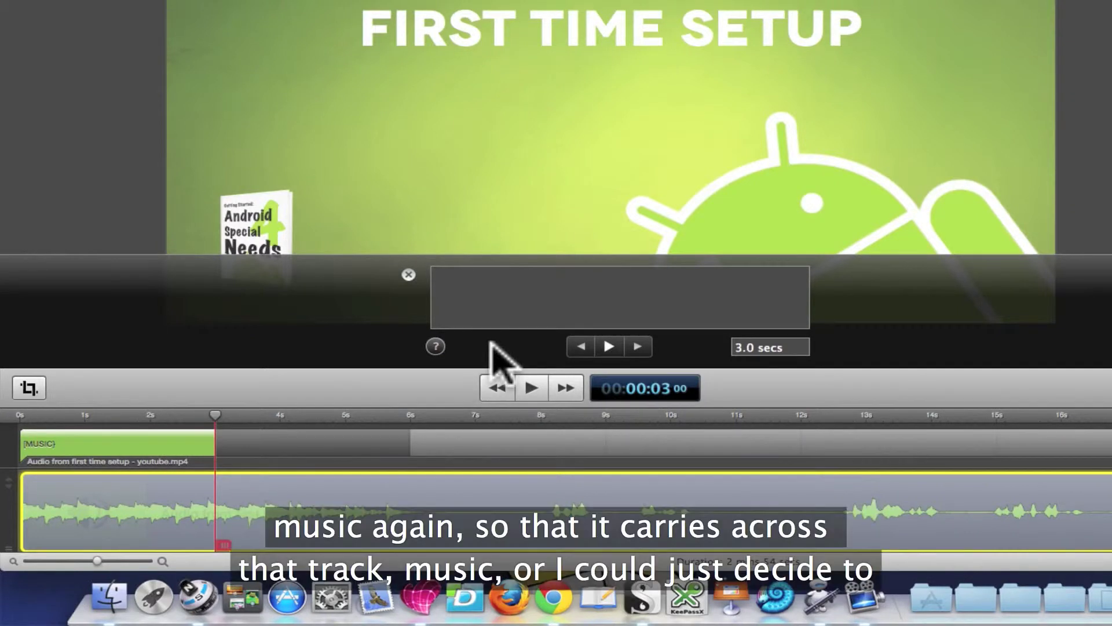
{"action": "type", "text": "MUSIC}"}
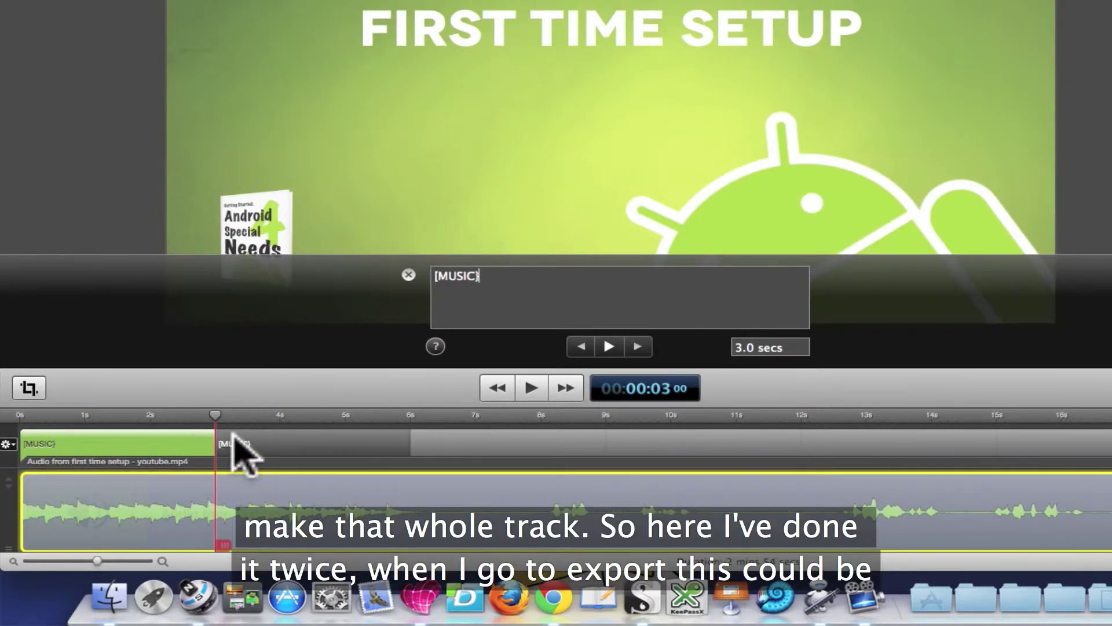
- Review both [MUSIC] captions and select the second one at 3 seconds
{"action": "left_click", "coordinate": [465, 443]}
{"action": "left_click", "coordinate": [281, 443]}
{"action": "left_click", "coordinate": [155, 443]}
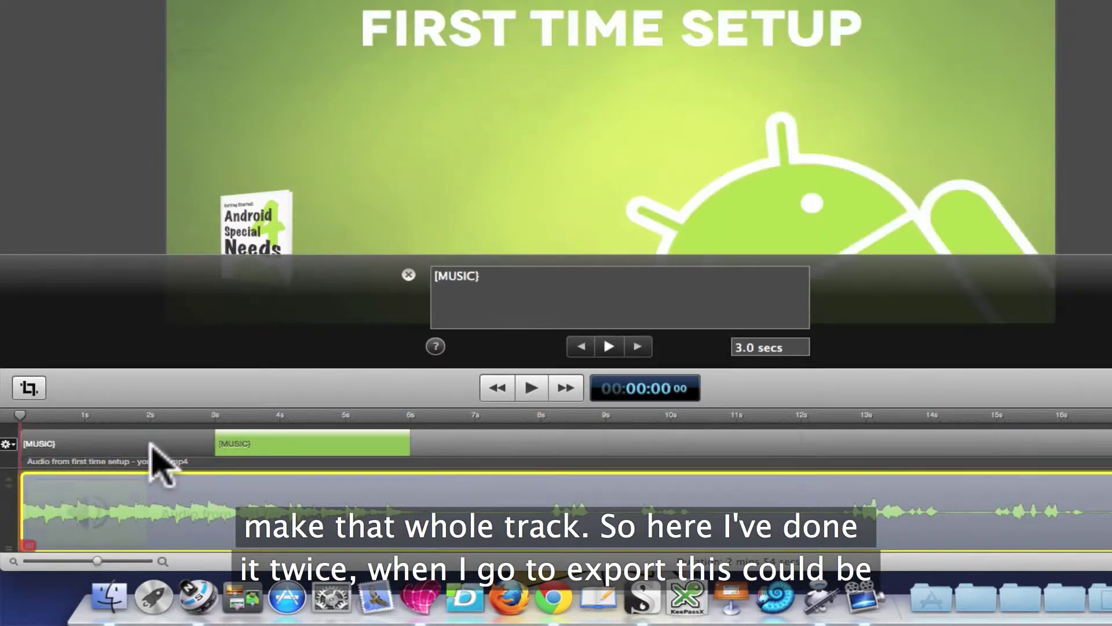
{"action": "left_click", "coordinate": [290, 448]}
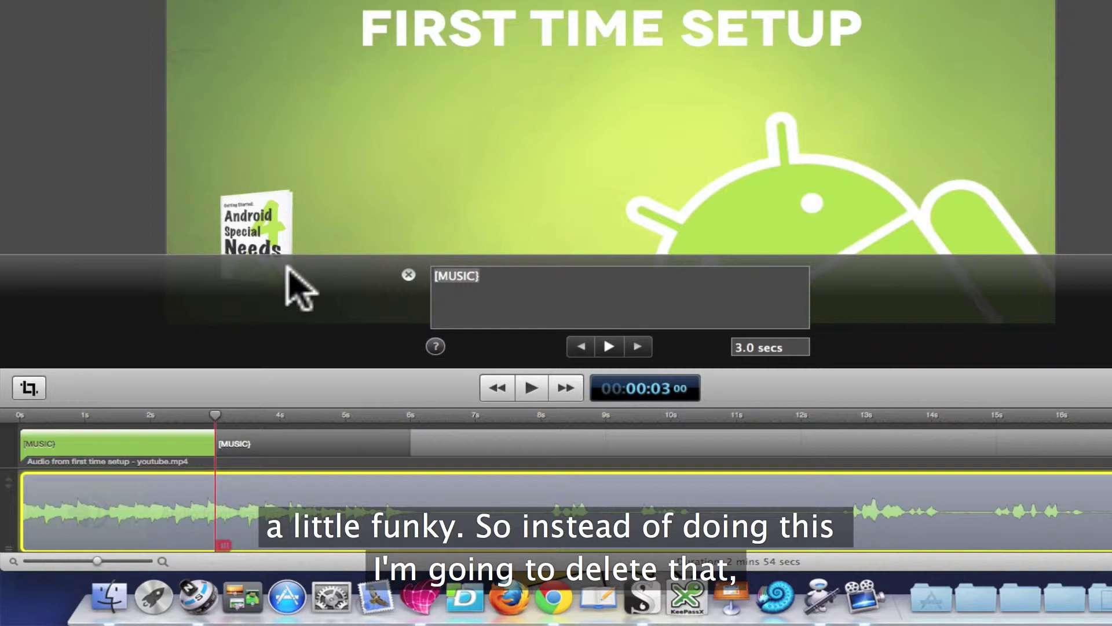
- Delete the duplicate [MUSIC] caption and lengthen the first one to 6.0 seconds
{"action": "key", "text": "super+a"}
{"action": "key", "text": "BackSpace"}
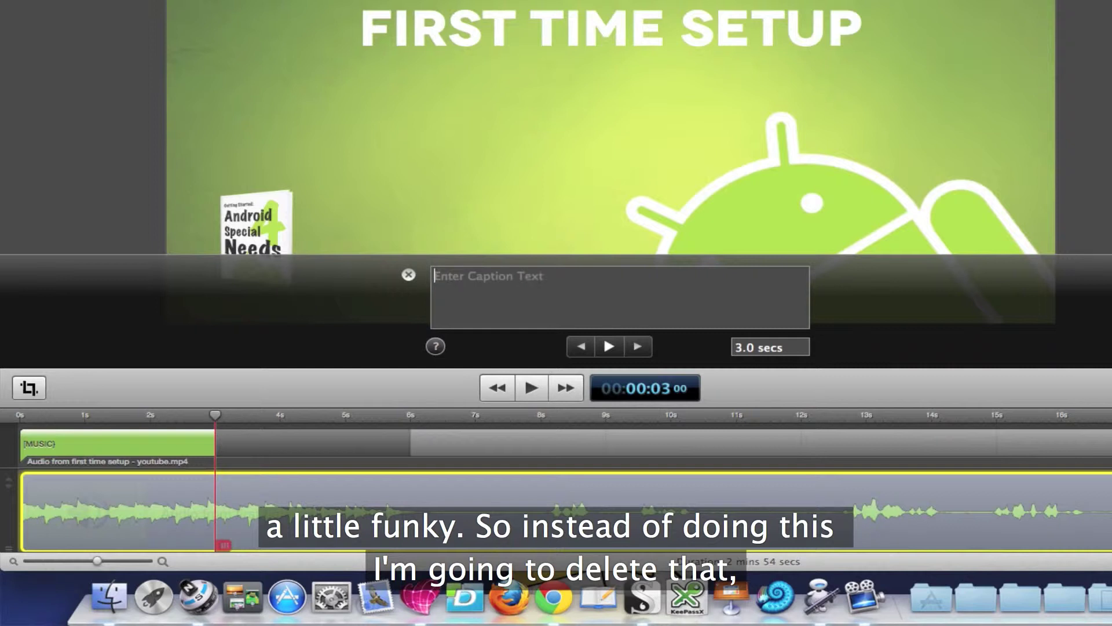
{"action": "left_click", "coordinate": [86, 457]}
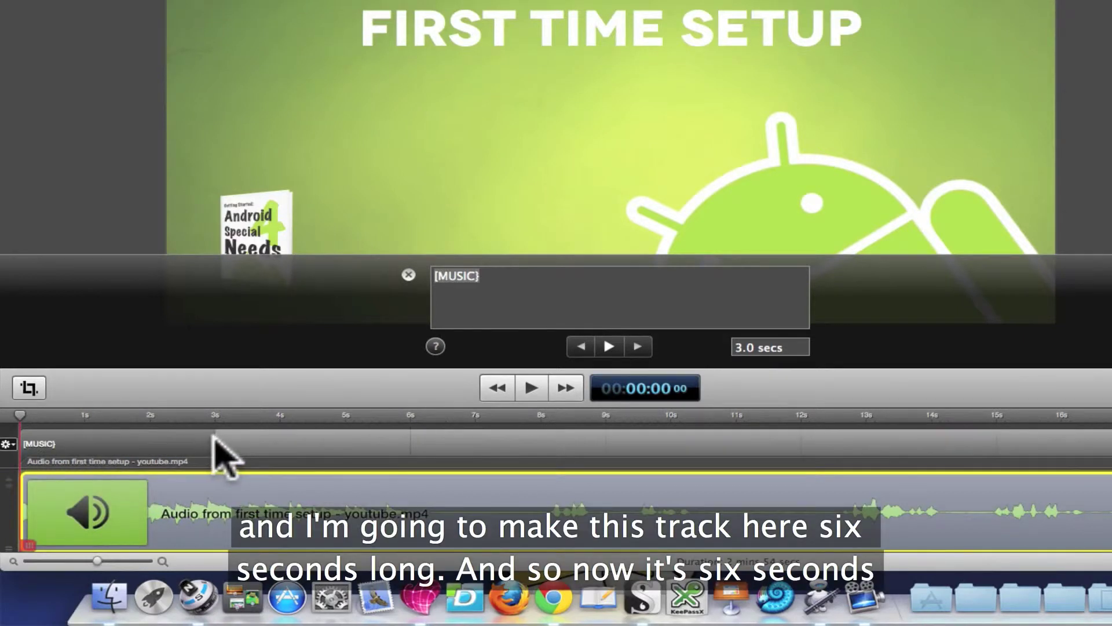
{"action": "left_click", "coordinate": [218, 453]}
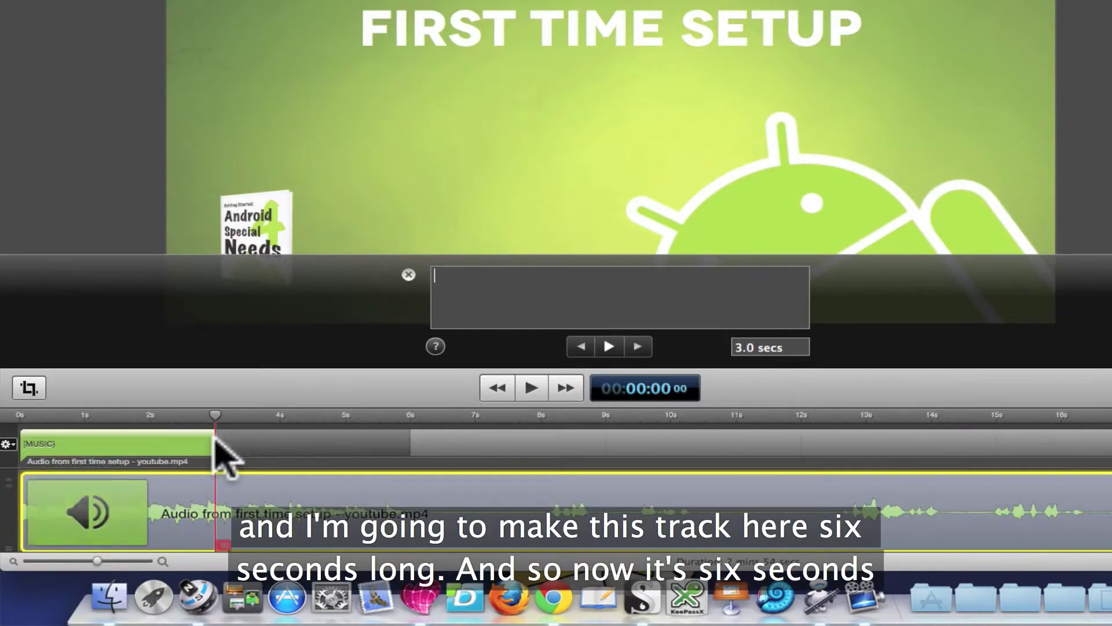
{"action": "left_click", "coordinate": [137, 446]}
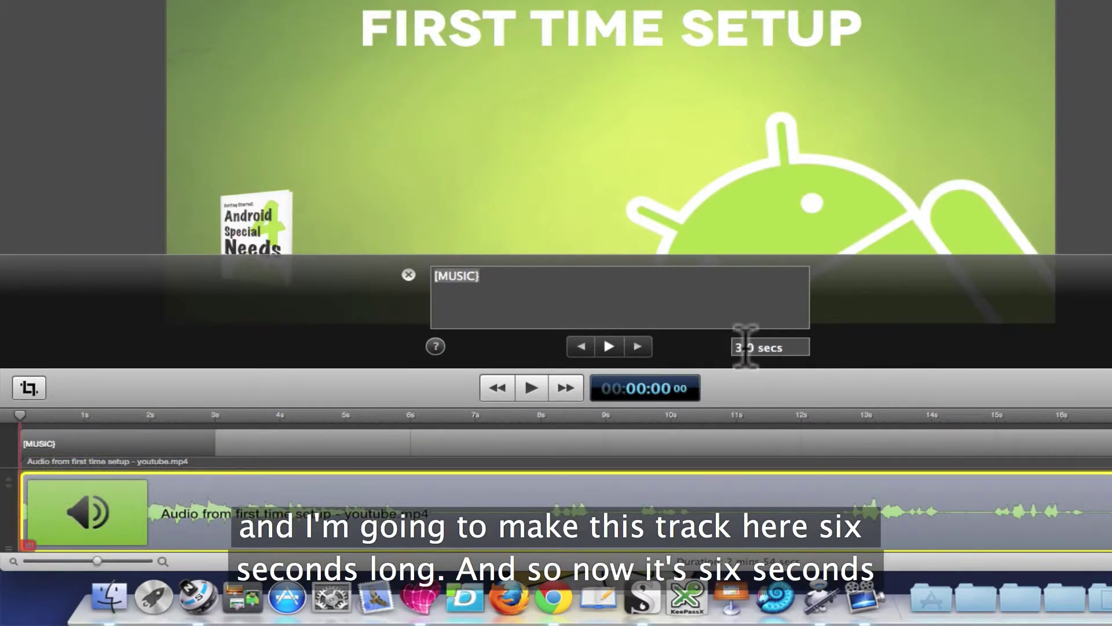
{"action": "type", "text": "6"}
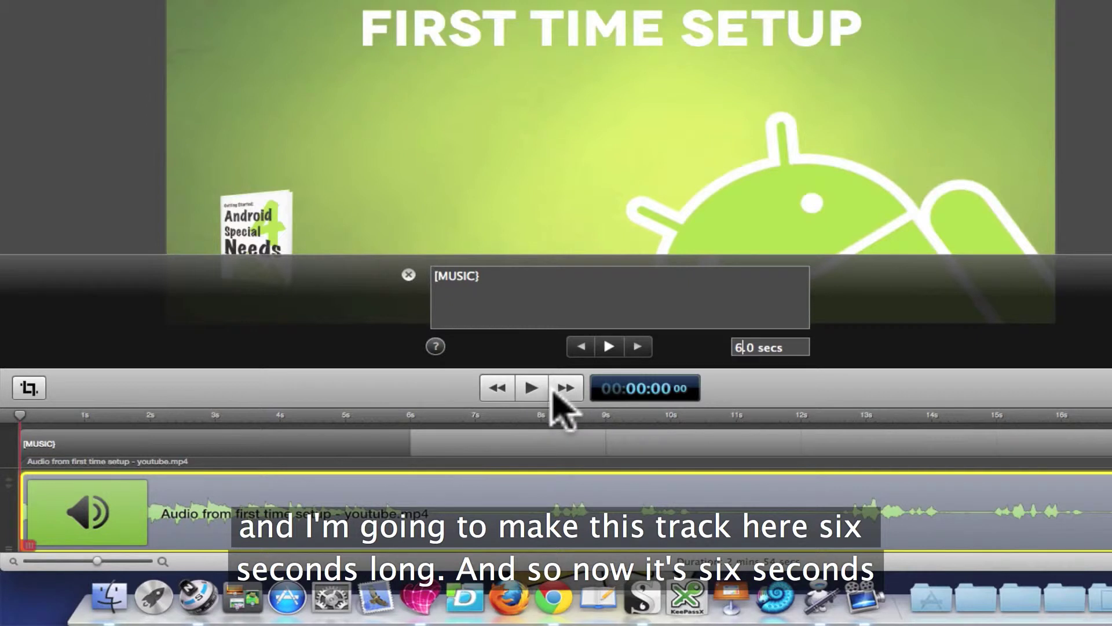
{"action": "left_click", "coordinate": [536, 433]}
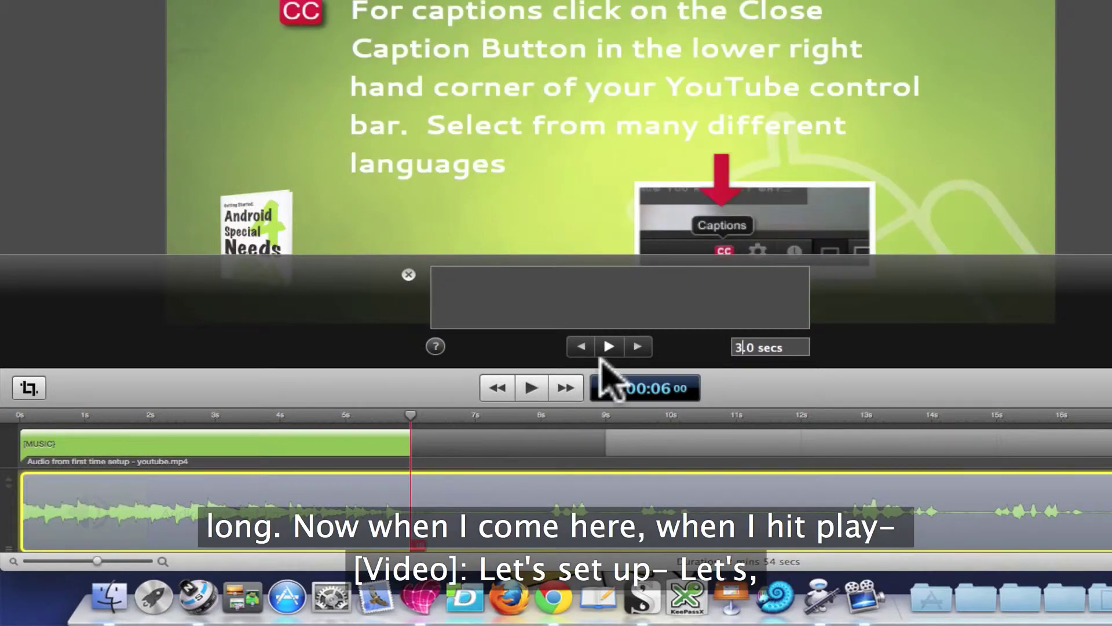
- Add a 3-second caption 'Let's setup' at 6 s where it is spoken
{"action": "left_click", "coordinate": [531, 388]}
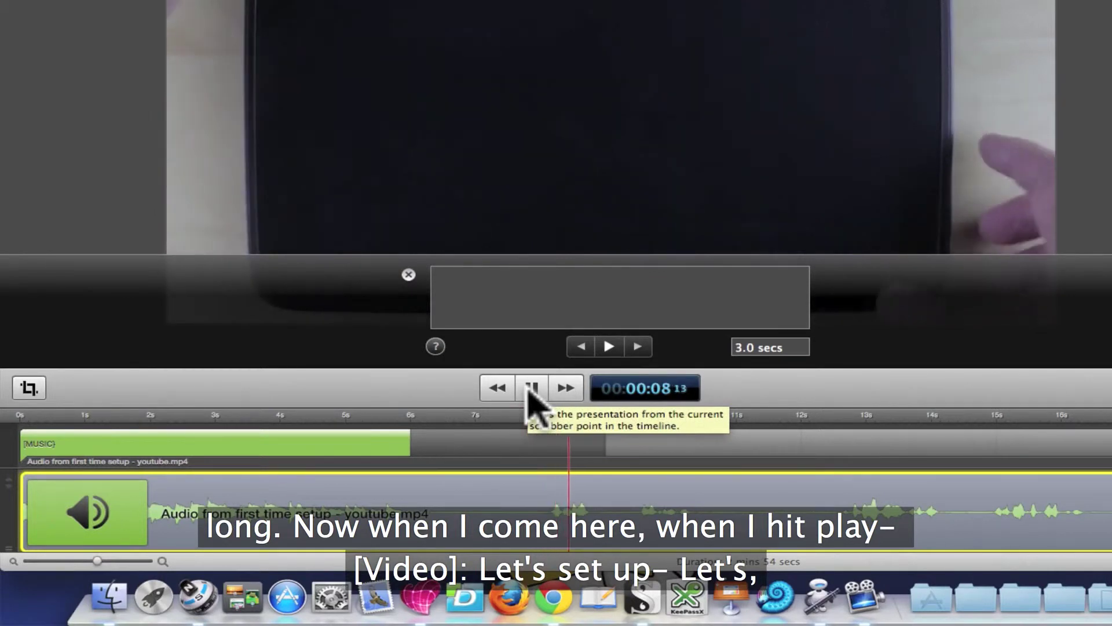
{"action": "left_click", "coordinate": [531, 388]}
{"action": "left_click", "coordinate": [532, 301]}
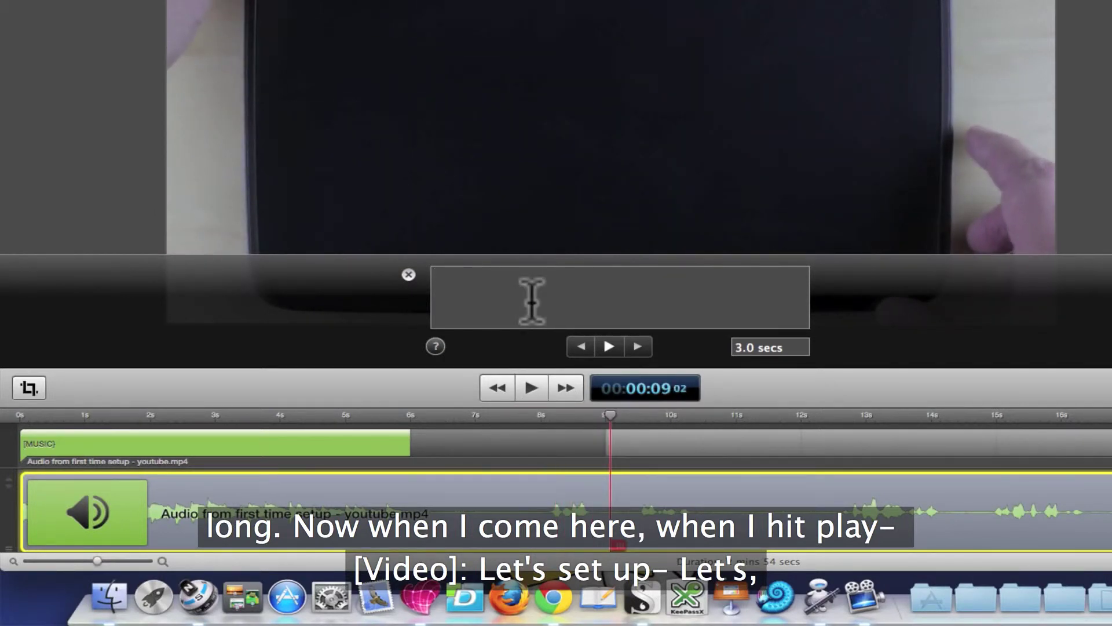
{"action": "type", "text": "Let's St"}
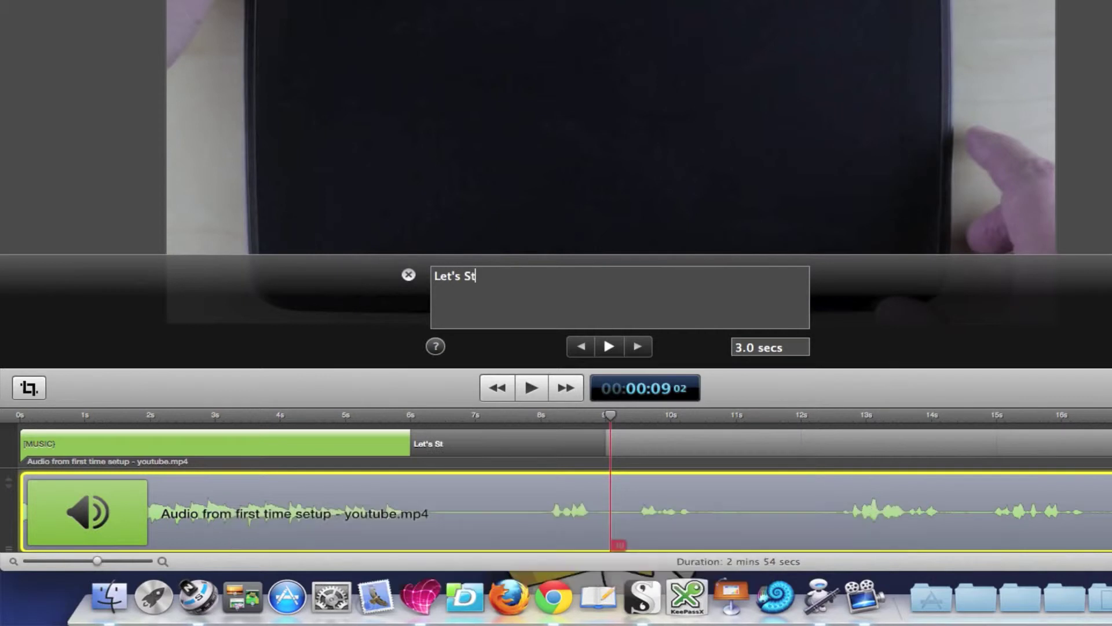
{"action": "key", "text": "BackSpace"}
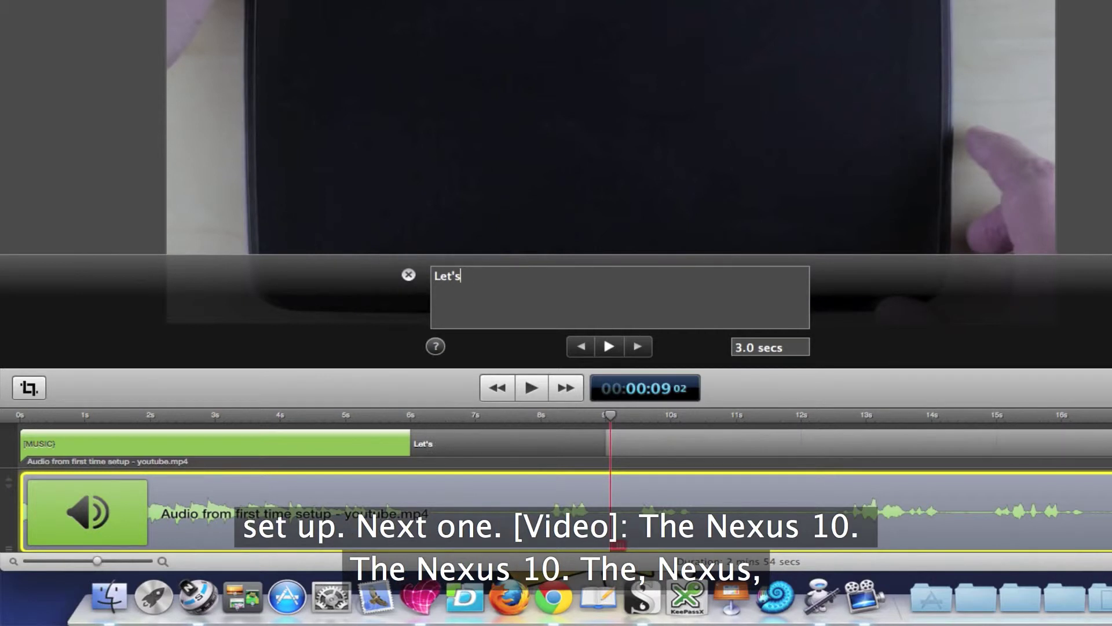
{"action": "type", "text": "setup"}
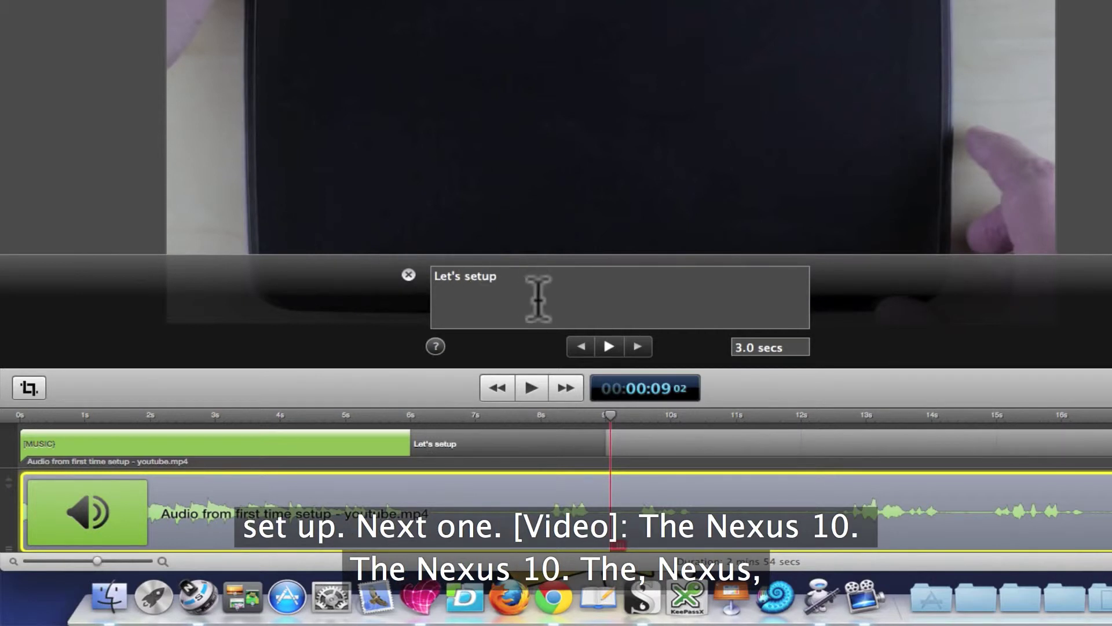
{"action": "left_click", "coordinate": [638, 346]}
- Add a 3-second caption 'the Nexus 10' at 9 s
{"action": "left_click", "coordinate": [608, 348]}
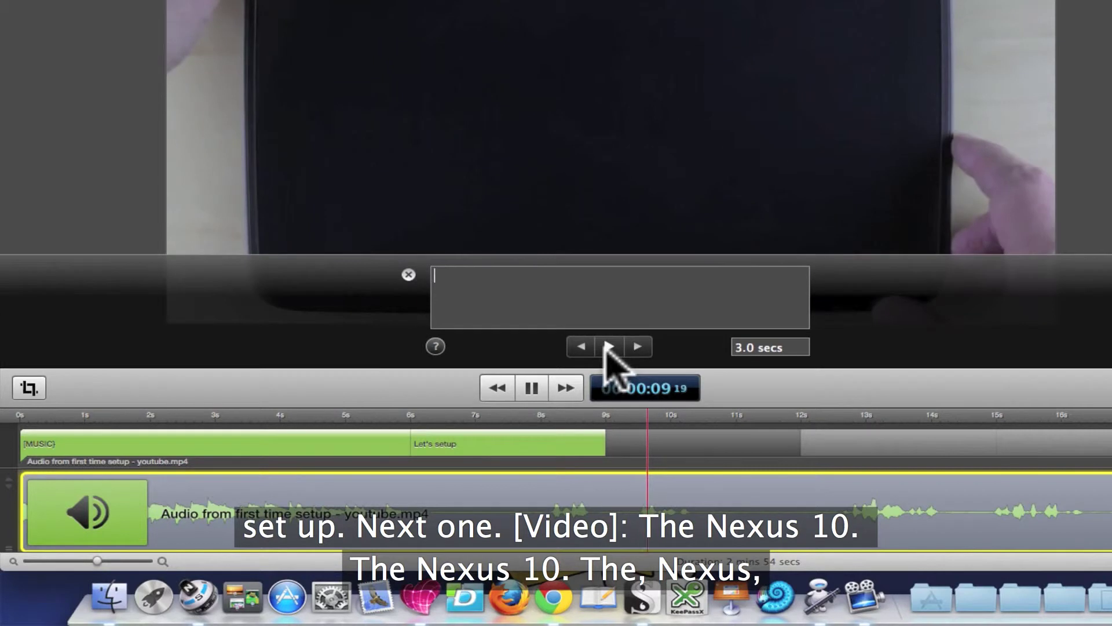
{"action": "left_click", "coordinate": [532, 387]}
{"action": "type", "text": "th"}
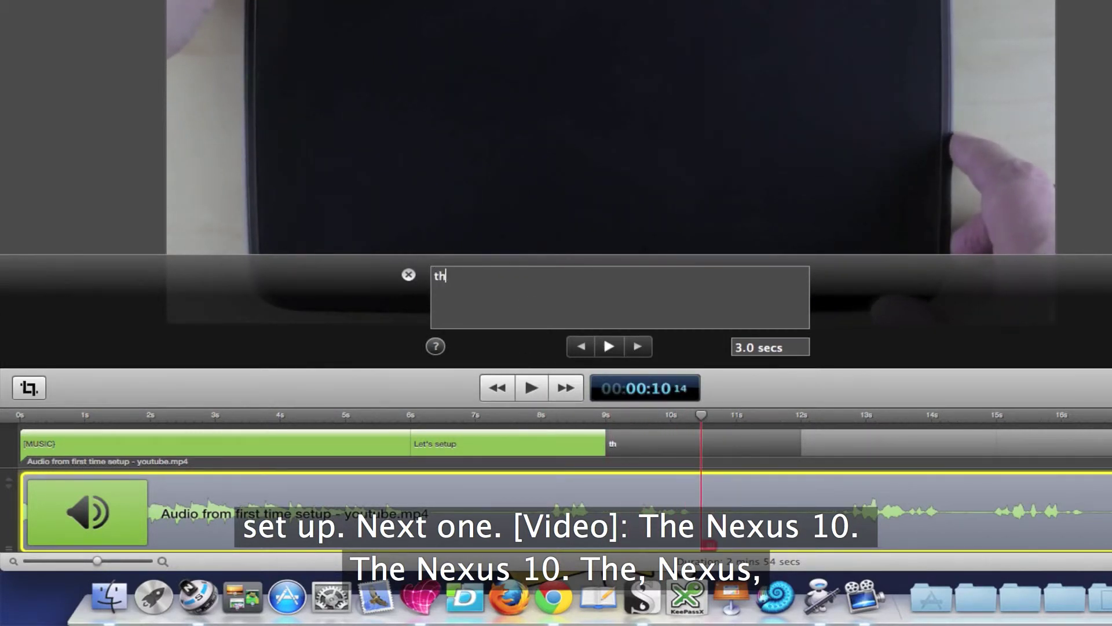
{"action": "type", "text": "e Nexus "}
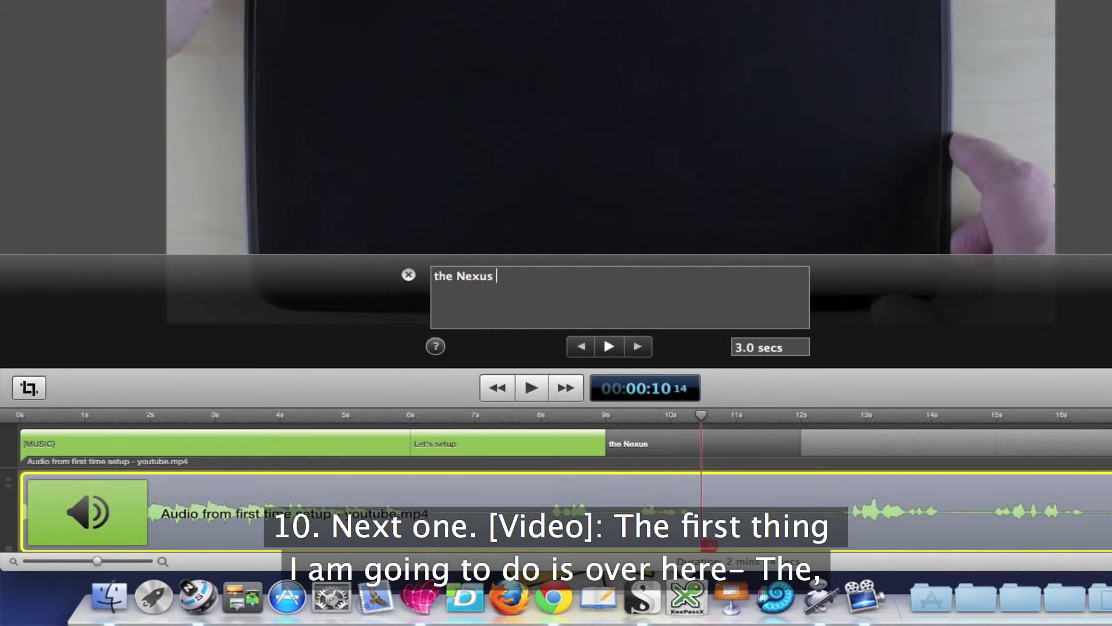
{"action": "type", "text": "10"}
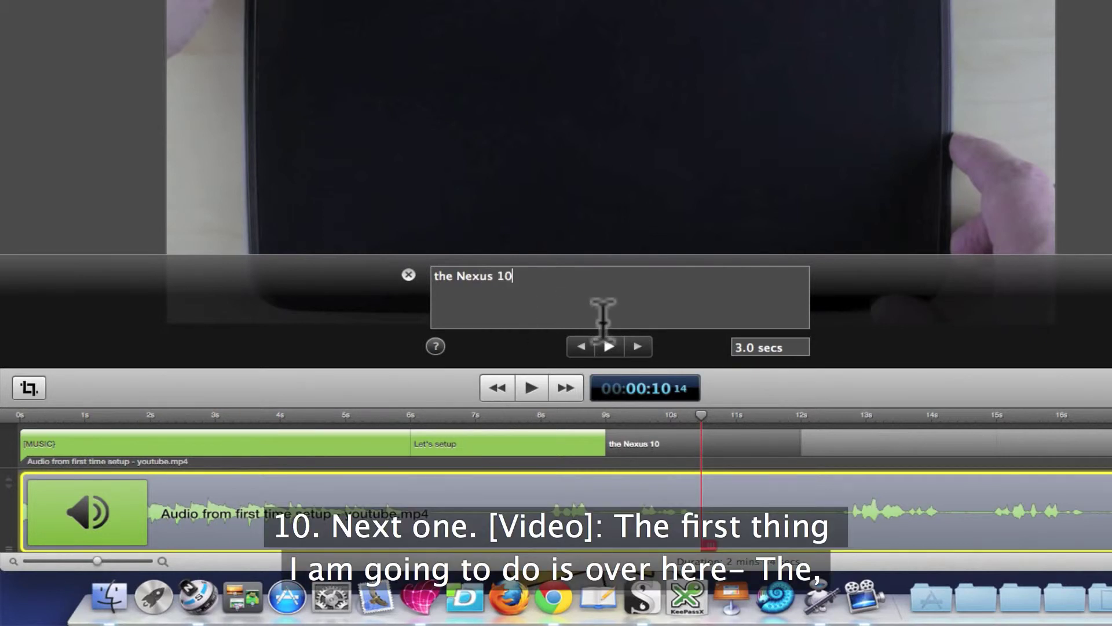
{"action": "left_click", "coordinate": [637, 346]}
{"action": "left_click", "coordinate": [606, 346]}
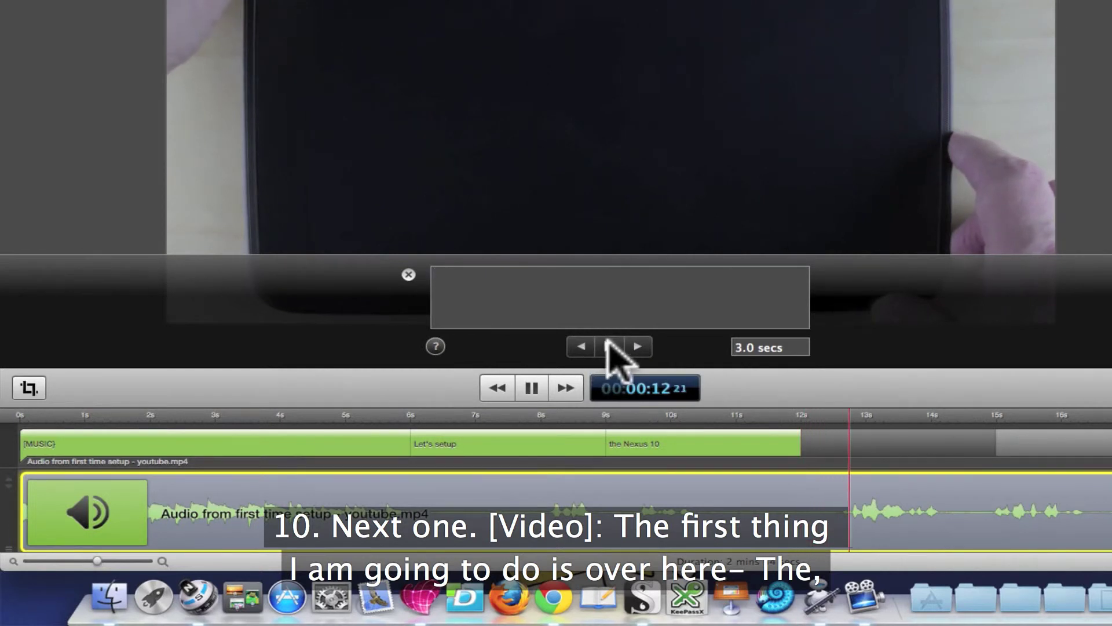
- Add the 3-second caption 'The first thing I am going to do' at 12 s
{"action": "left_click", "coordinate": [626, 278]}
{"action": "type", "text": "The F"}
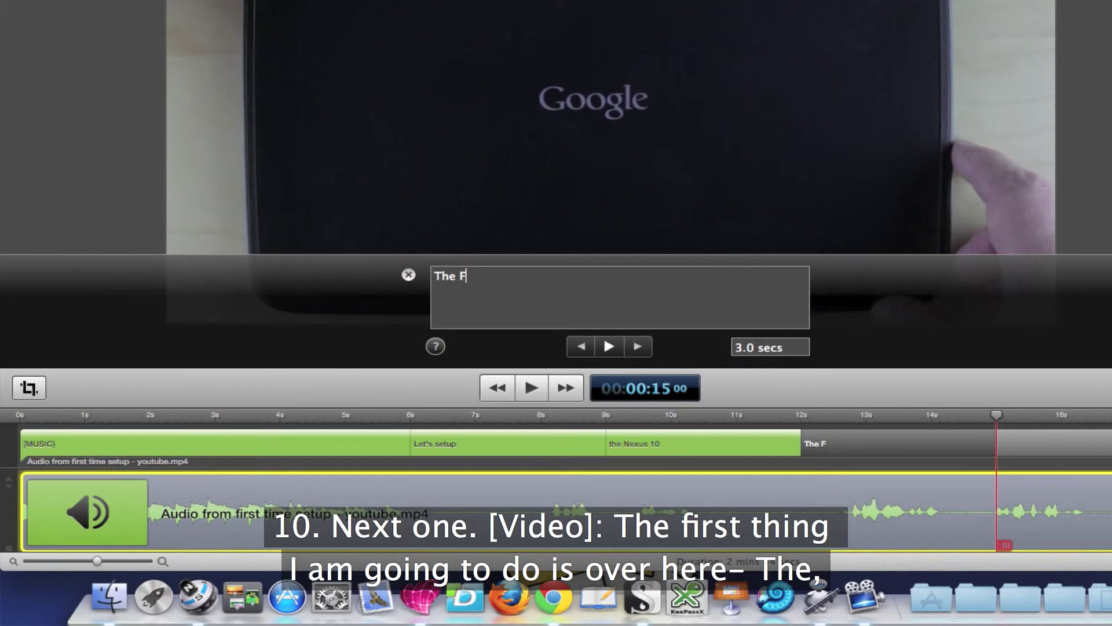
{"action": "type", "text": "irst t"}
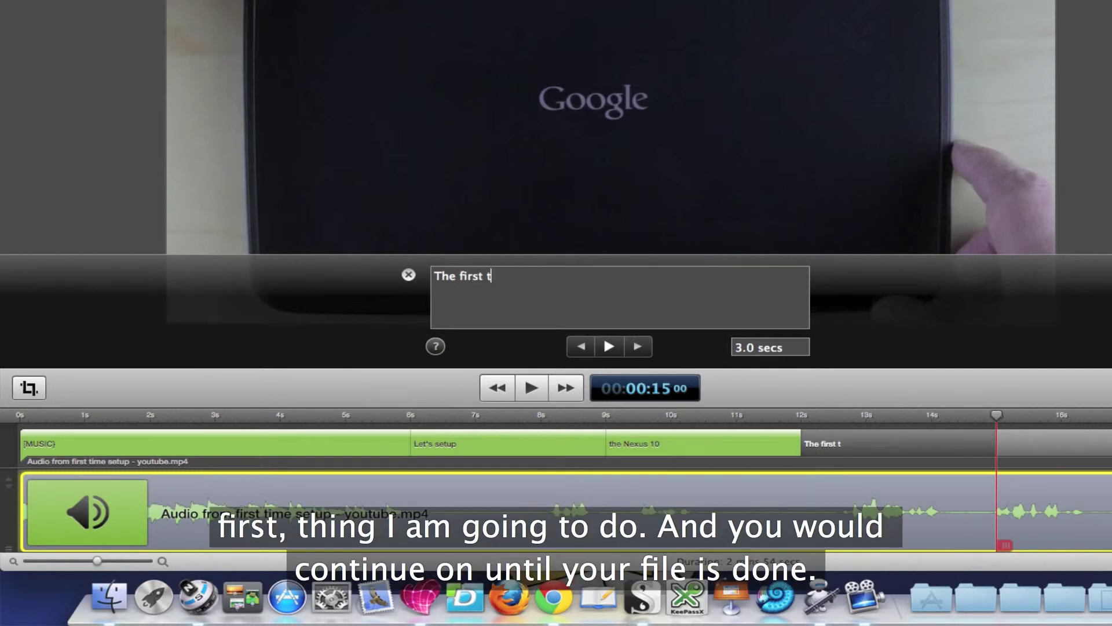
{"action": "type", "text": "hing i am"}
{"action": "key", "text": "BackSpace"}
{"action": "key", "text": "BackSpace"}
{"action": "key", "text": "BackSpace"}
{"action": "type", "text": "am g"}
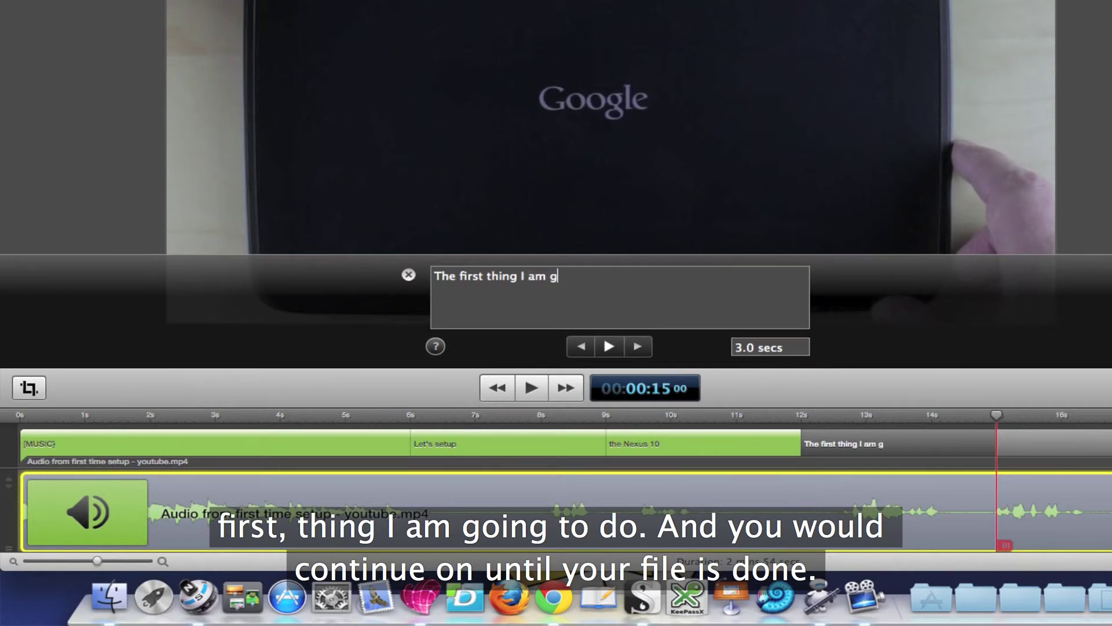
{"action": "type", "text": "oing to do"}
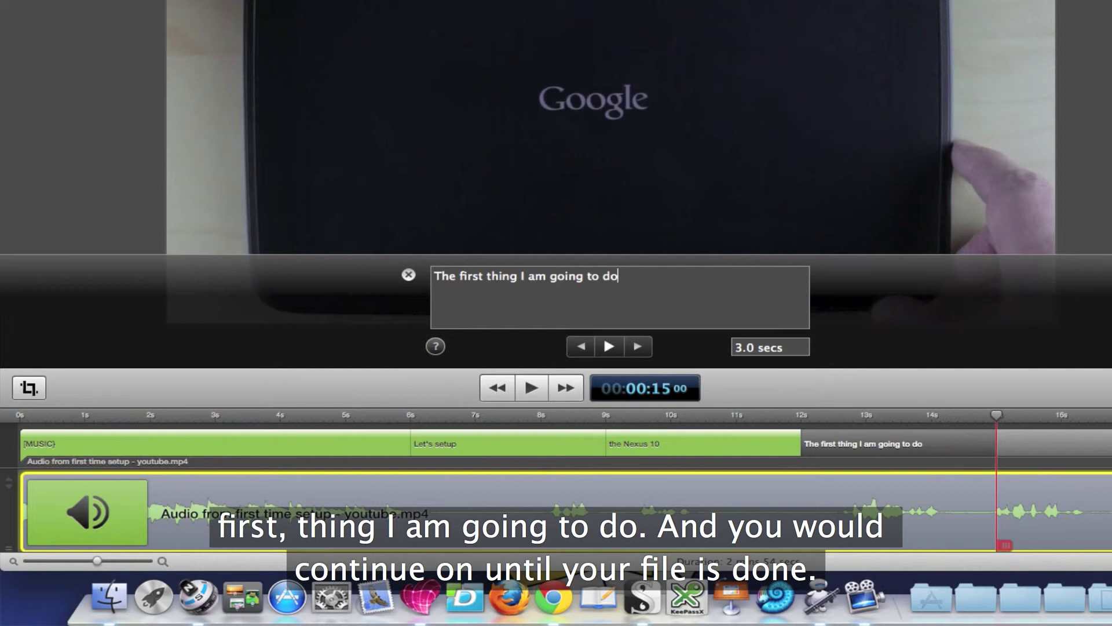
{"action": "left_click", "coordinate": [635, 346]}
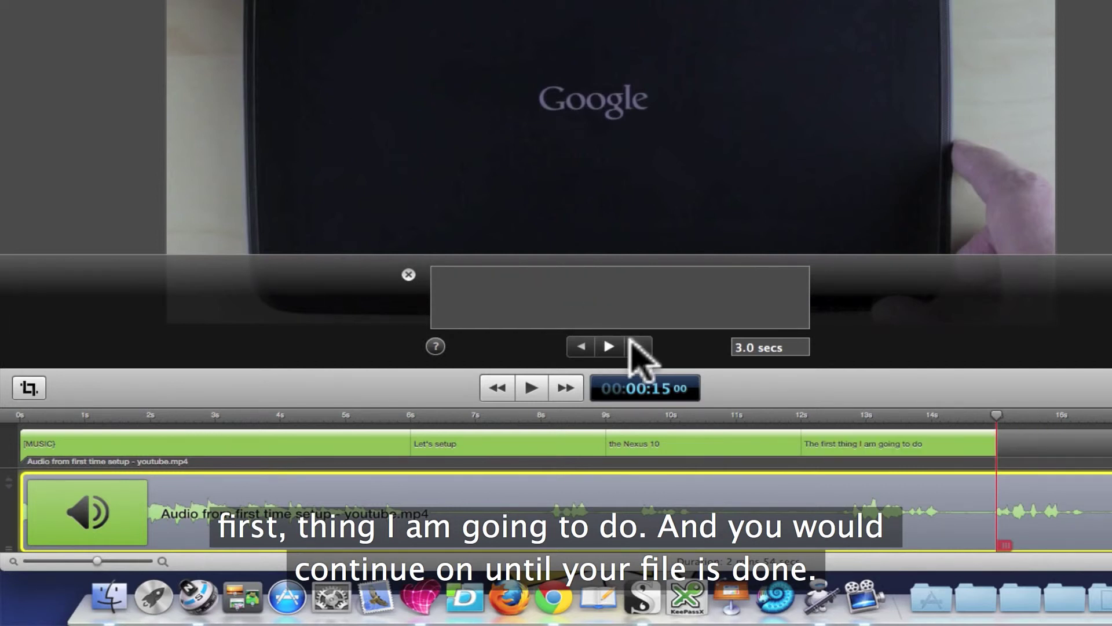